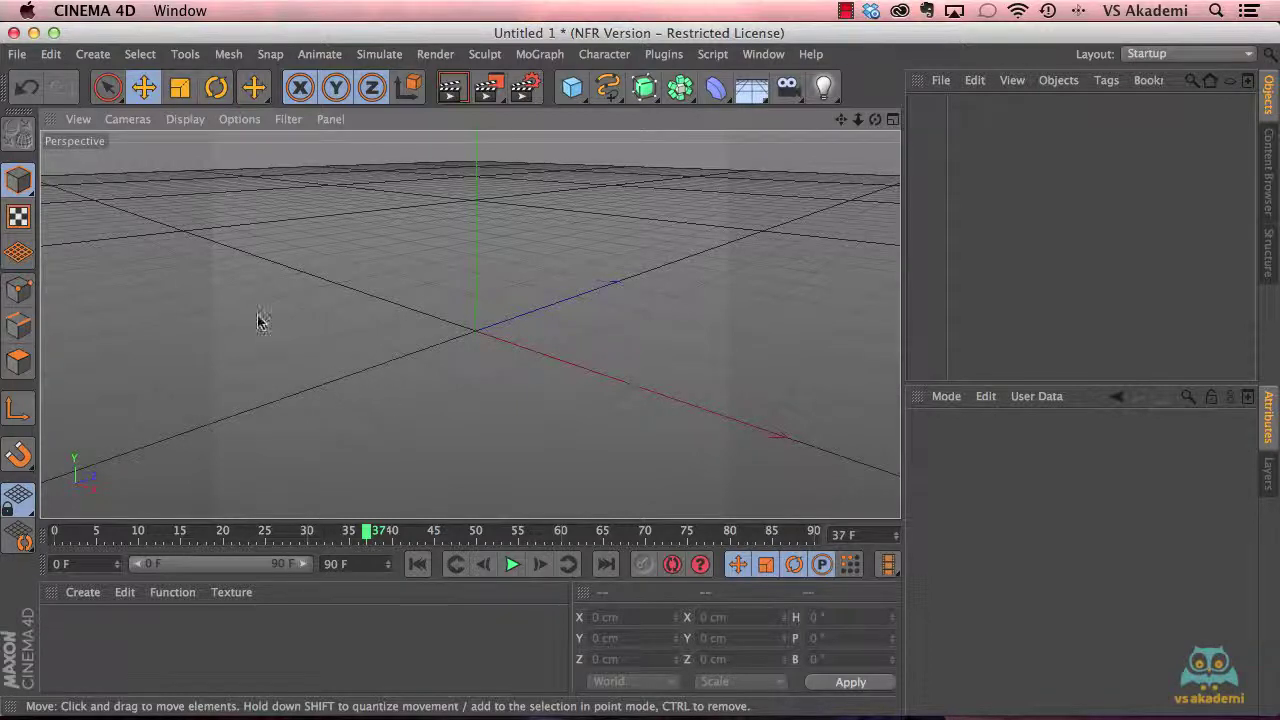
# Step: Look through the viewport Cameras menu, then switch to the Perspective/Top/Right/Front four-panel layout
pyautogui.click(129, 119)
pyautogui.moveTo(154, 149)
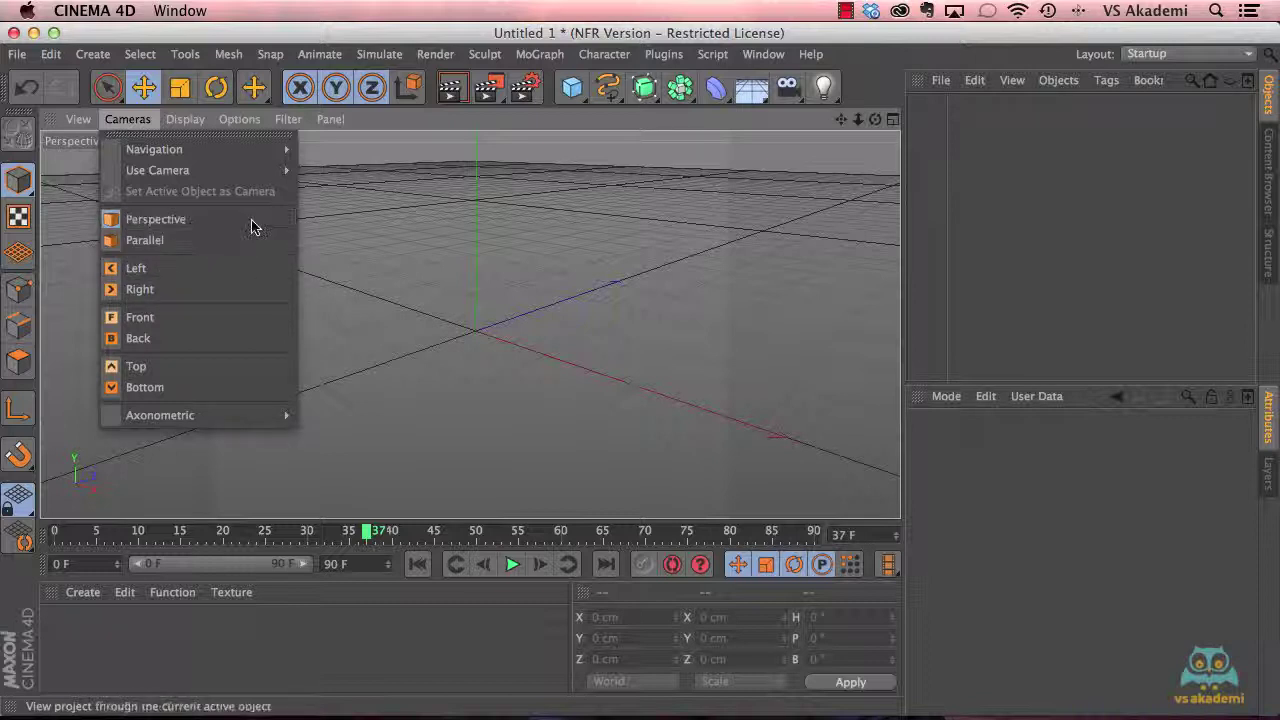
pyautogui.click(884, 132)
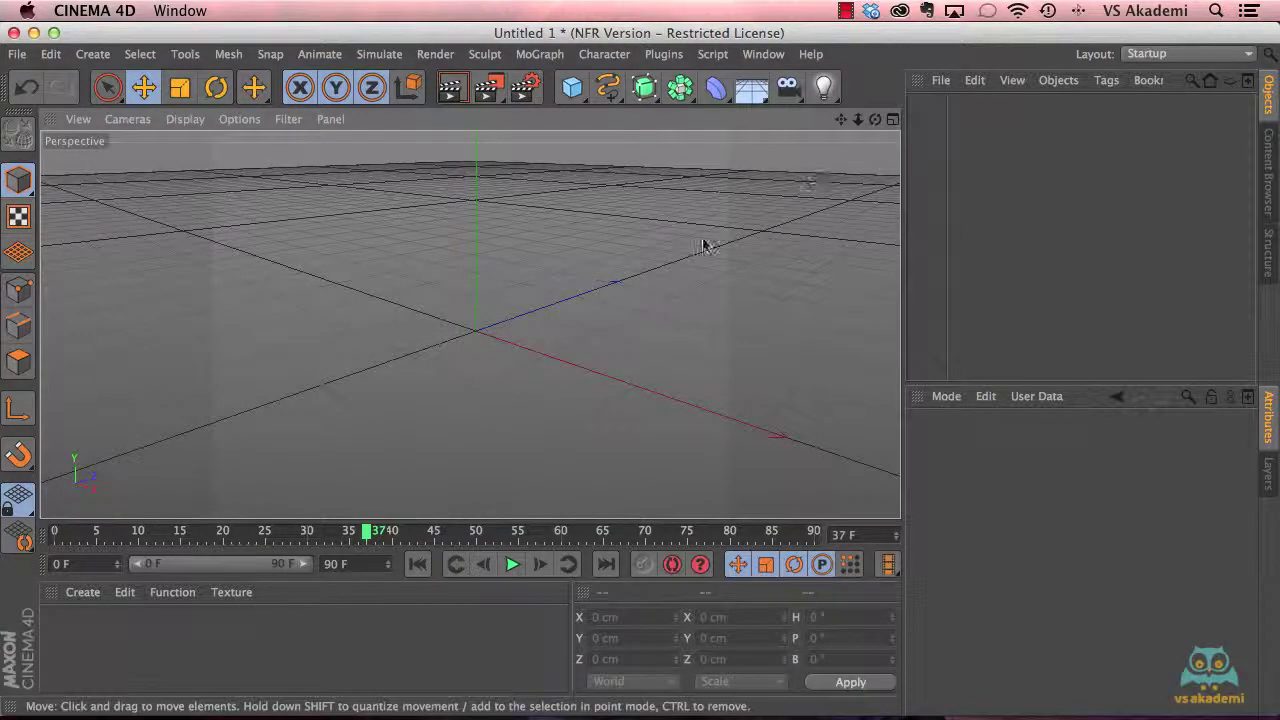
pyautogui.click(893, 119)
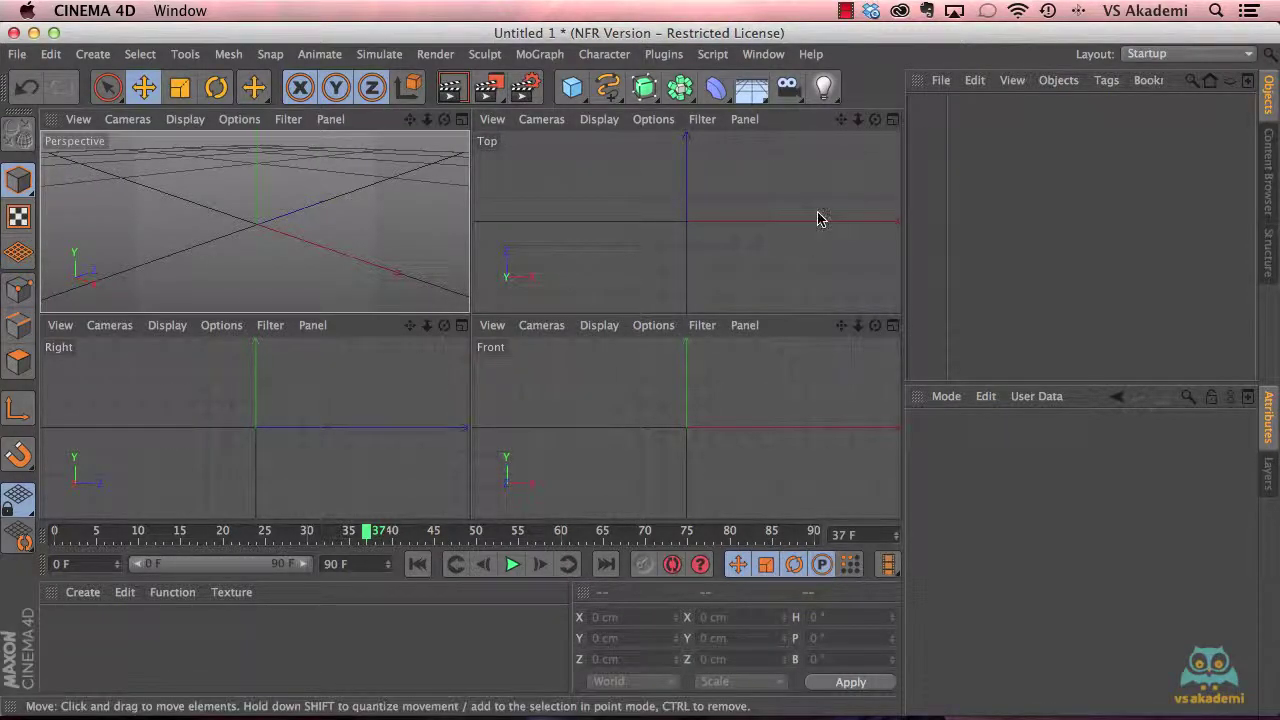
# Step: Maximize the Top view, then the Right view, returning to four panels in between, ending on Perspective alone
pyautogui.click(894, 121)
pyautogui.click(894, 121)
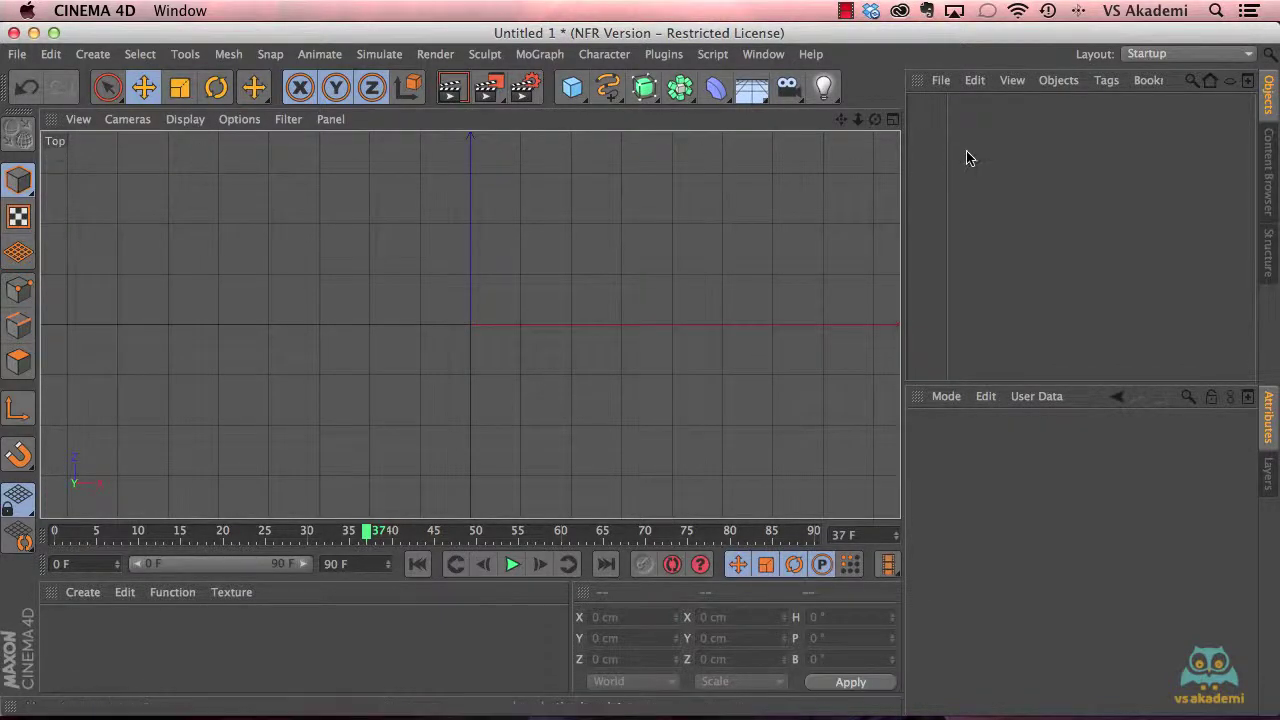
pyautogui.click(893, 119)
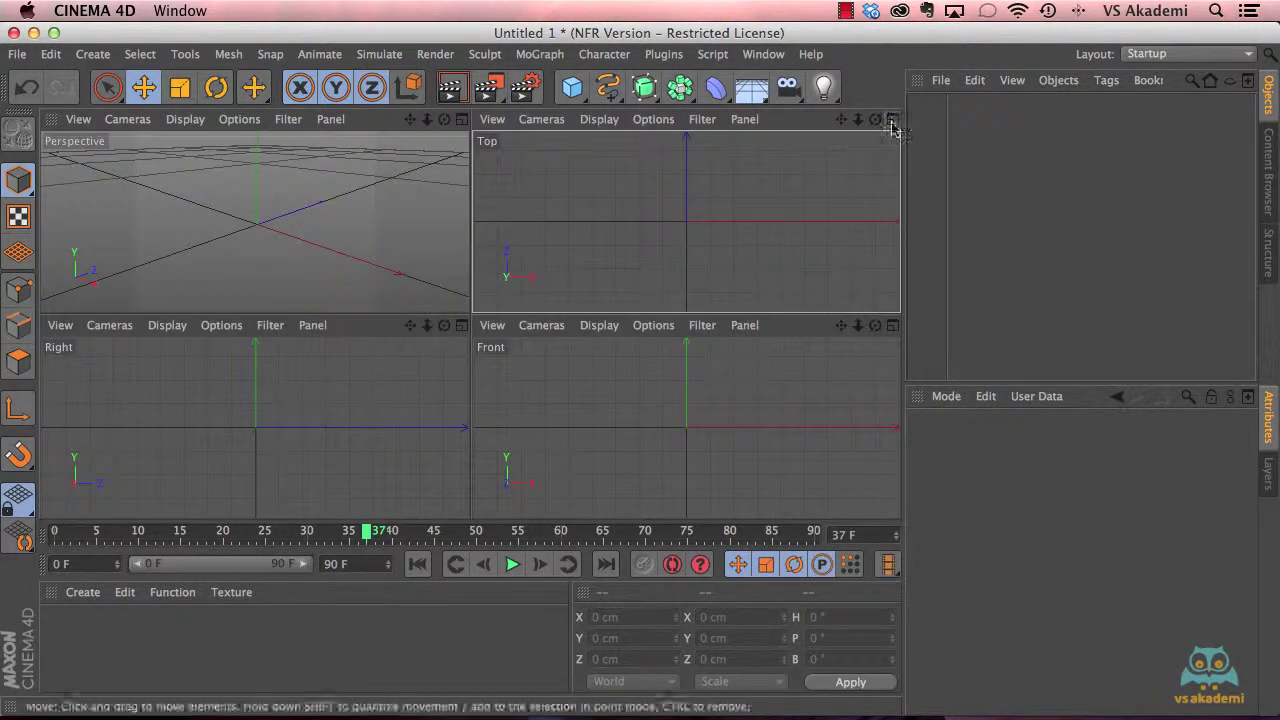
pyautogui.click(461, 325)
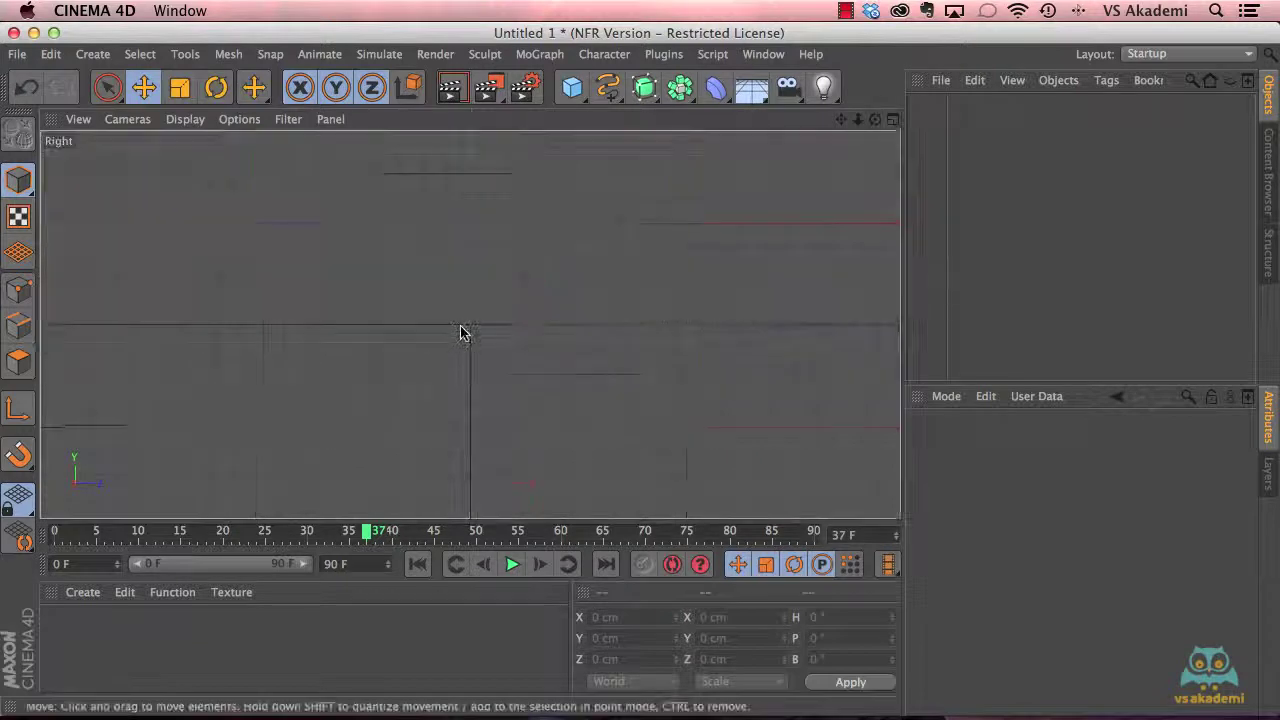
pyautogui.click(893, 119)
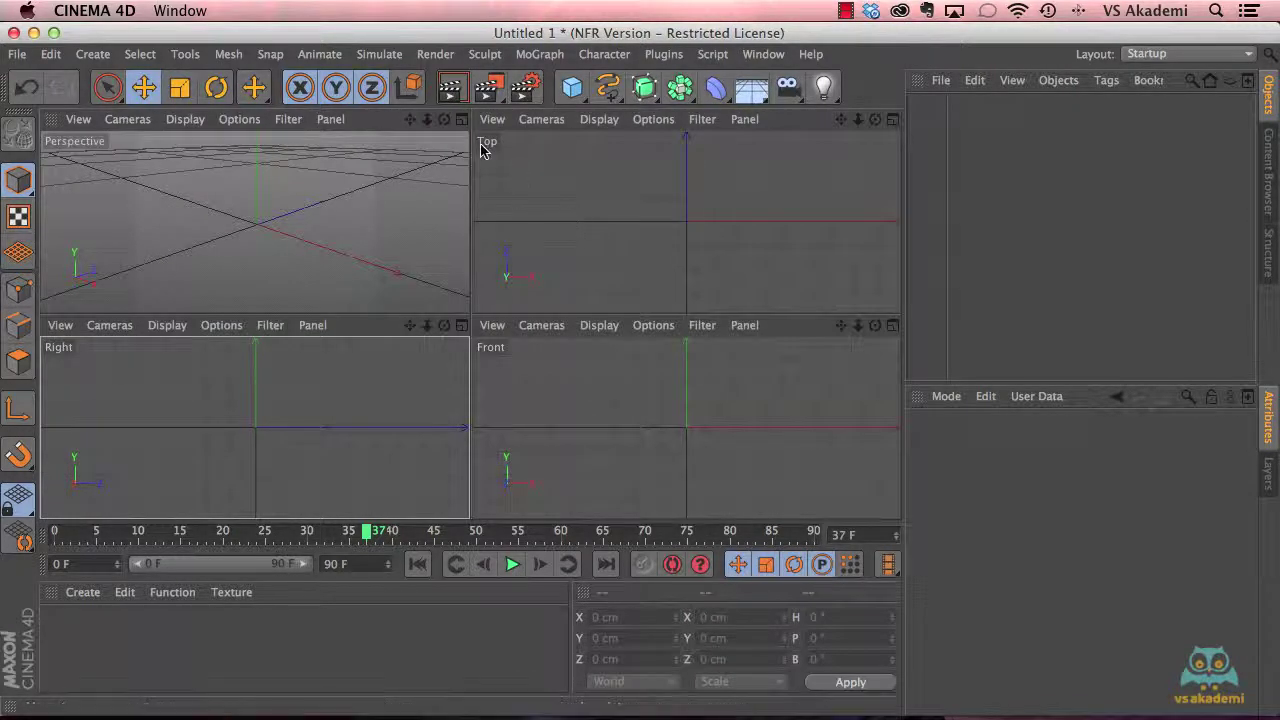
pyautogui.click(461, 119)
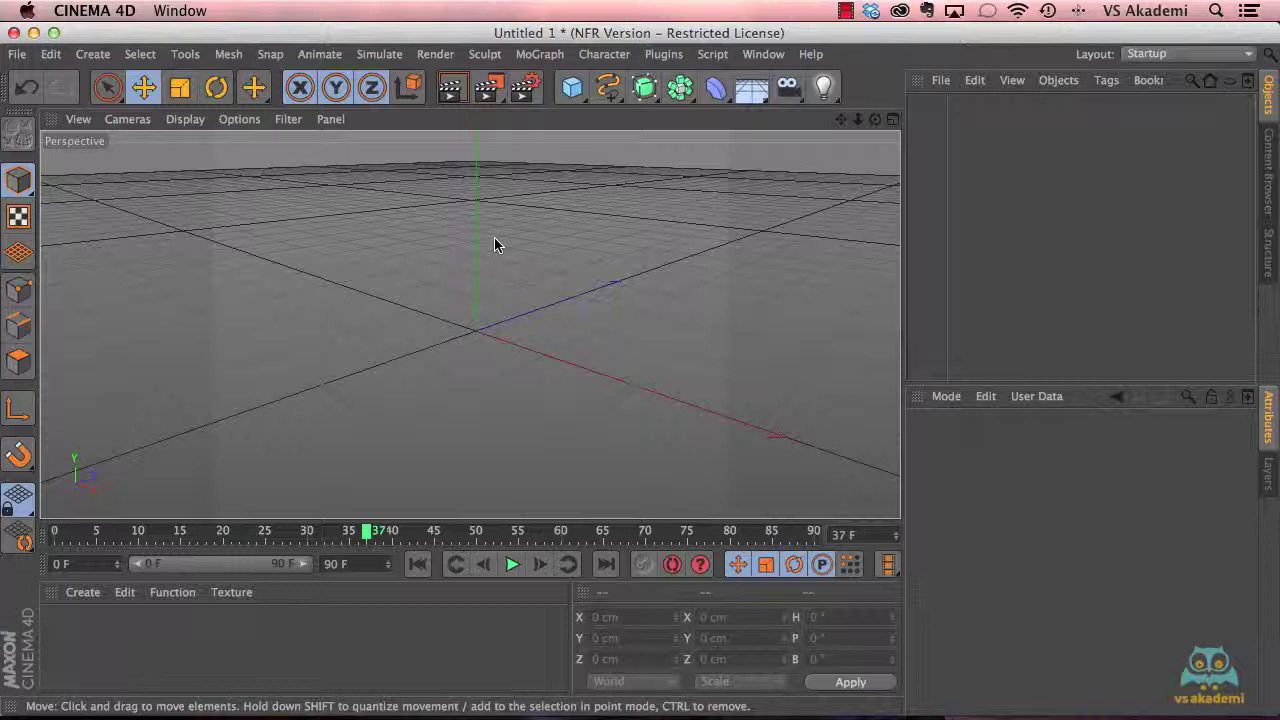
pyautogui.middleClick(494, 245)
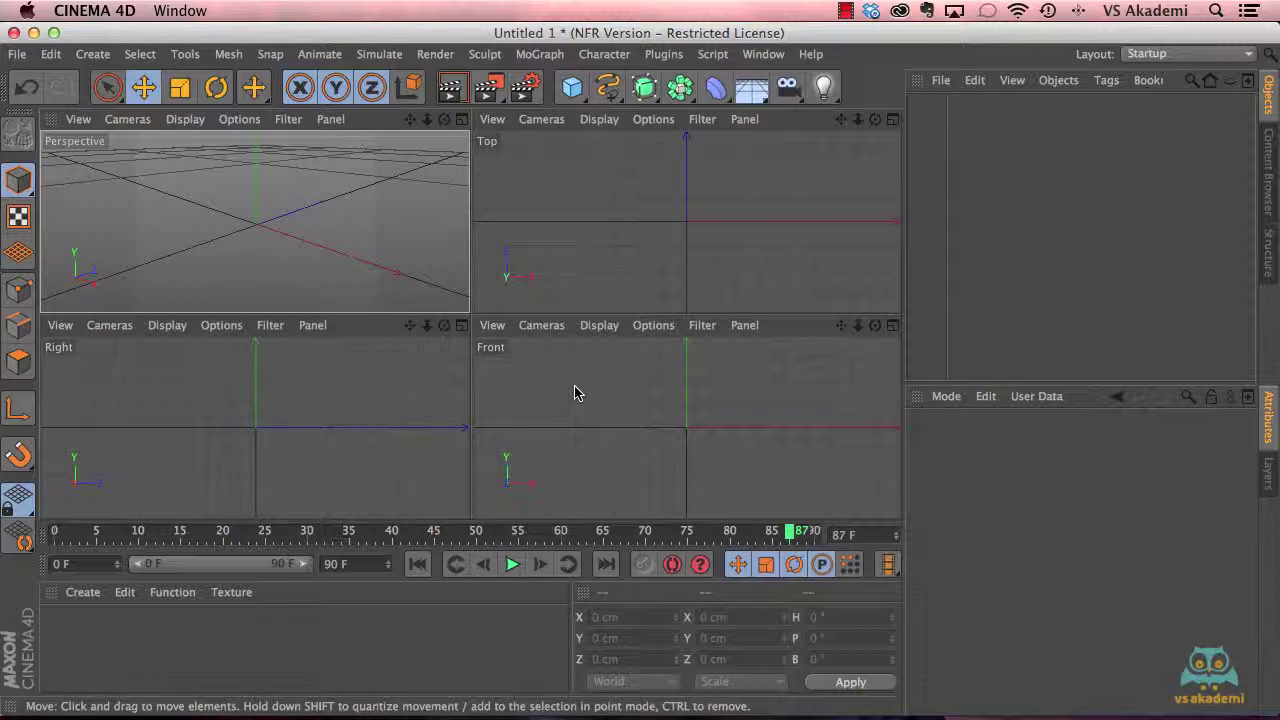
pyautogui.middleClick(331, 290)
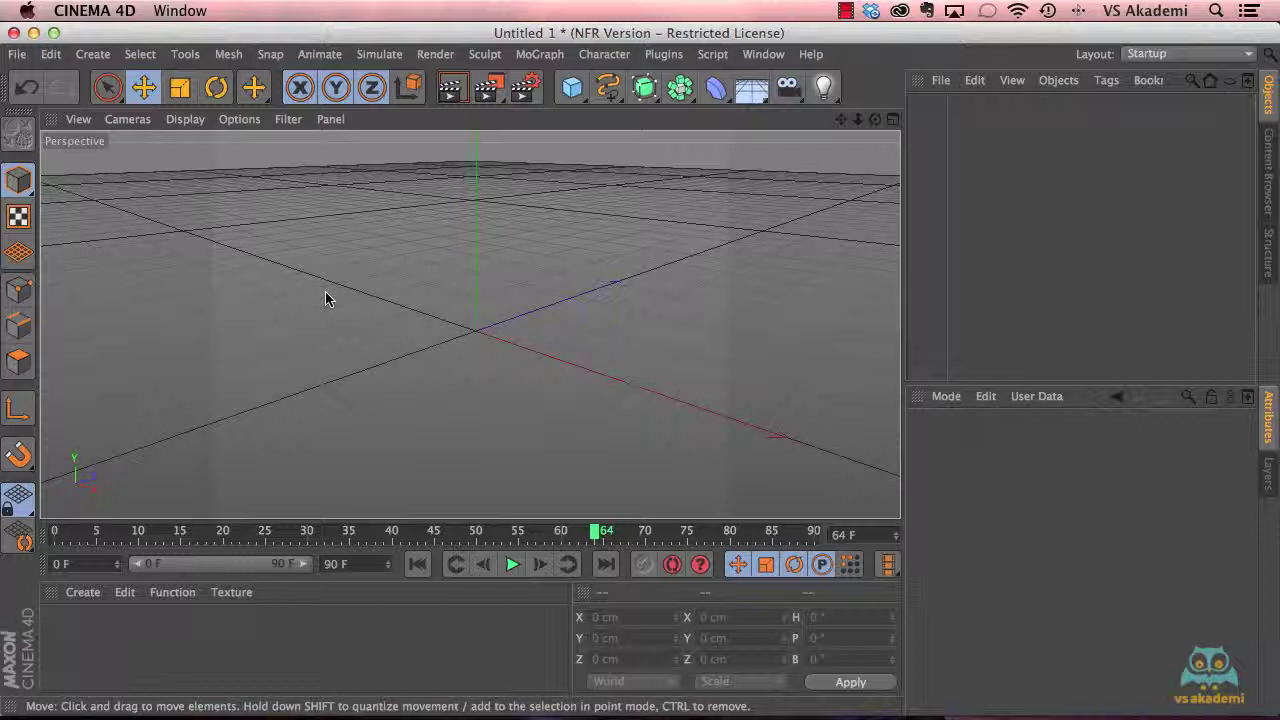
pyautogui.press('F2')
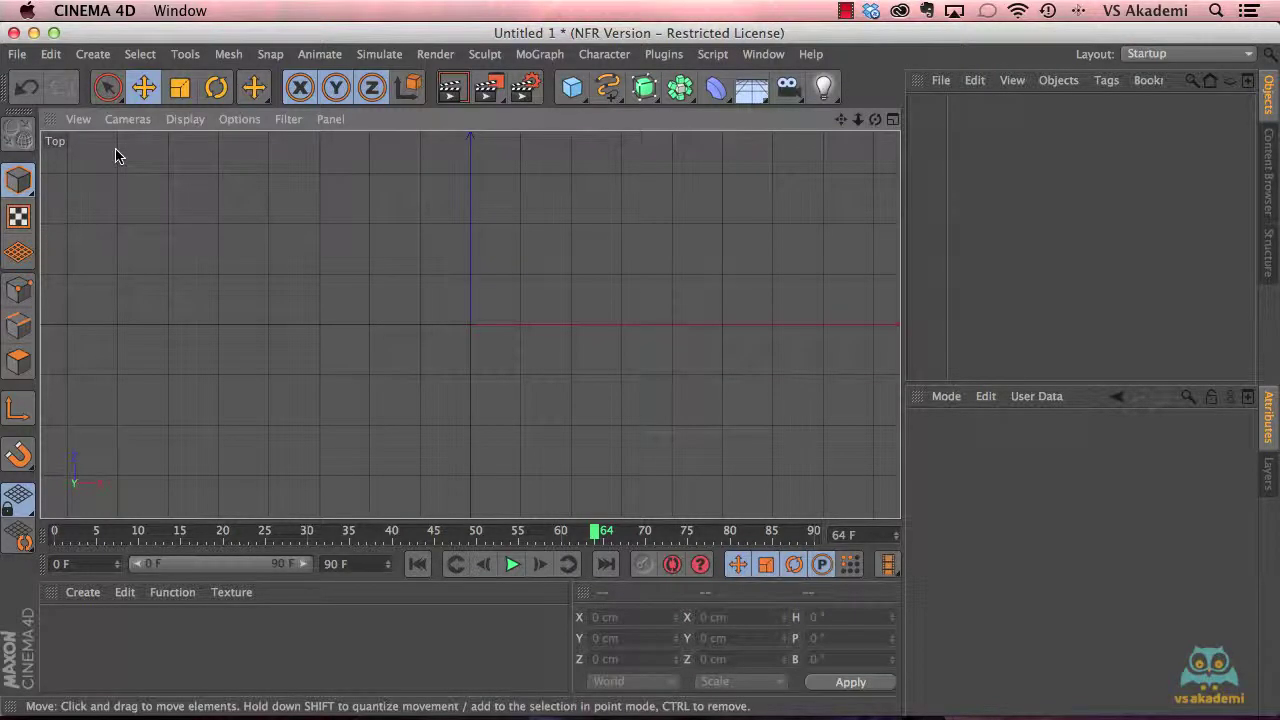
pyautogui.press('F3')
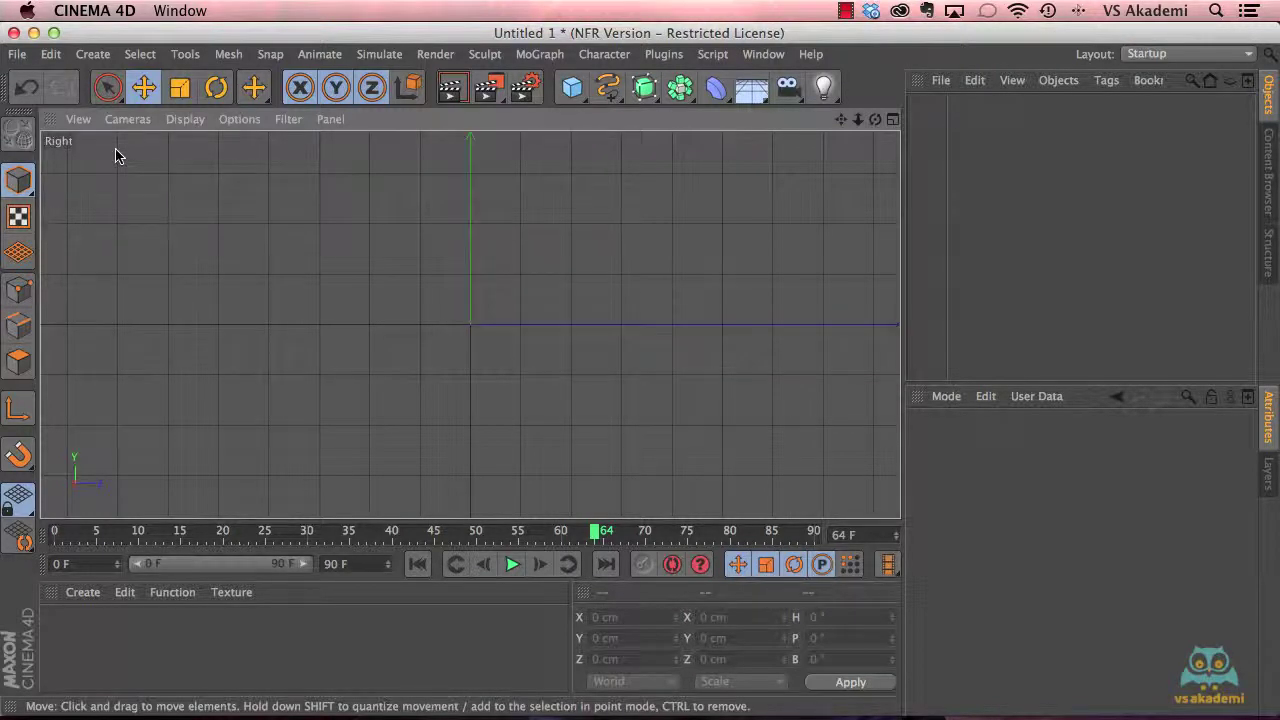
pyautogui.press('F4')
pyautogui.press('F5')
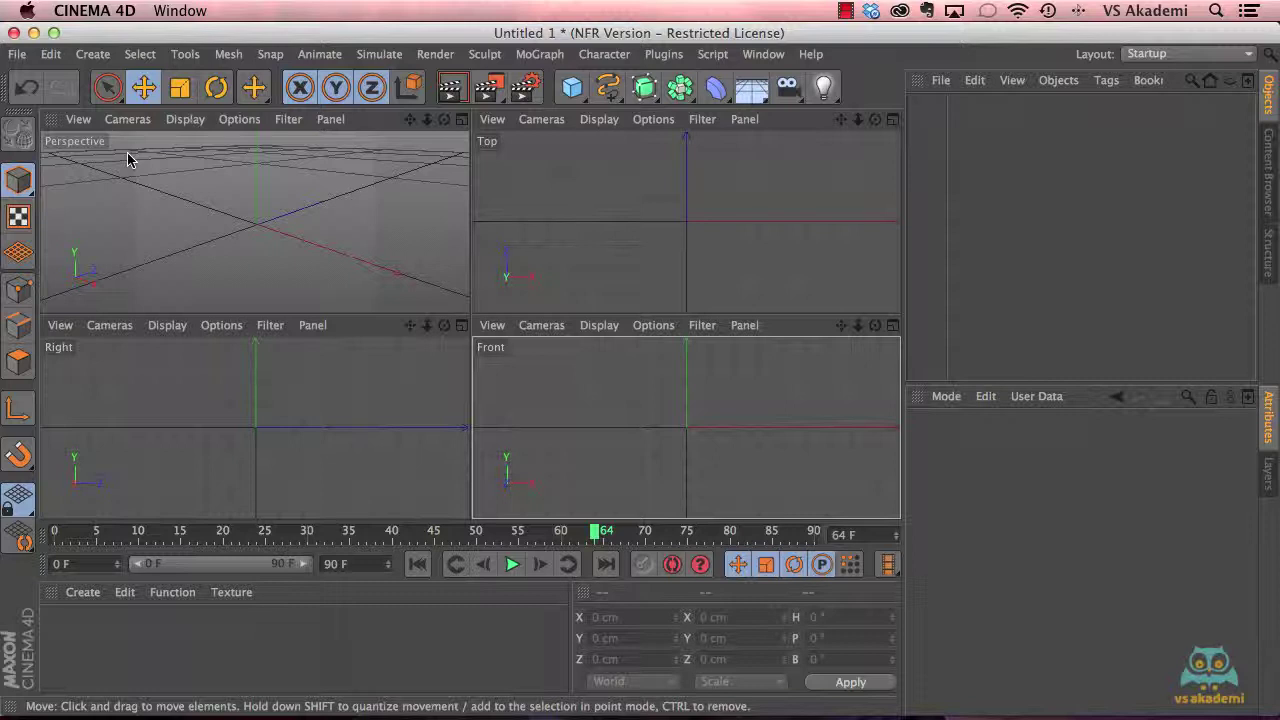
pyautogui.press('F4')
pyautogui.press('F2')
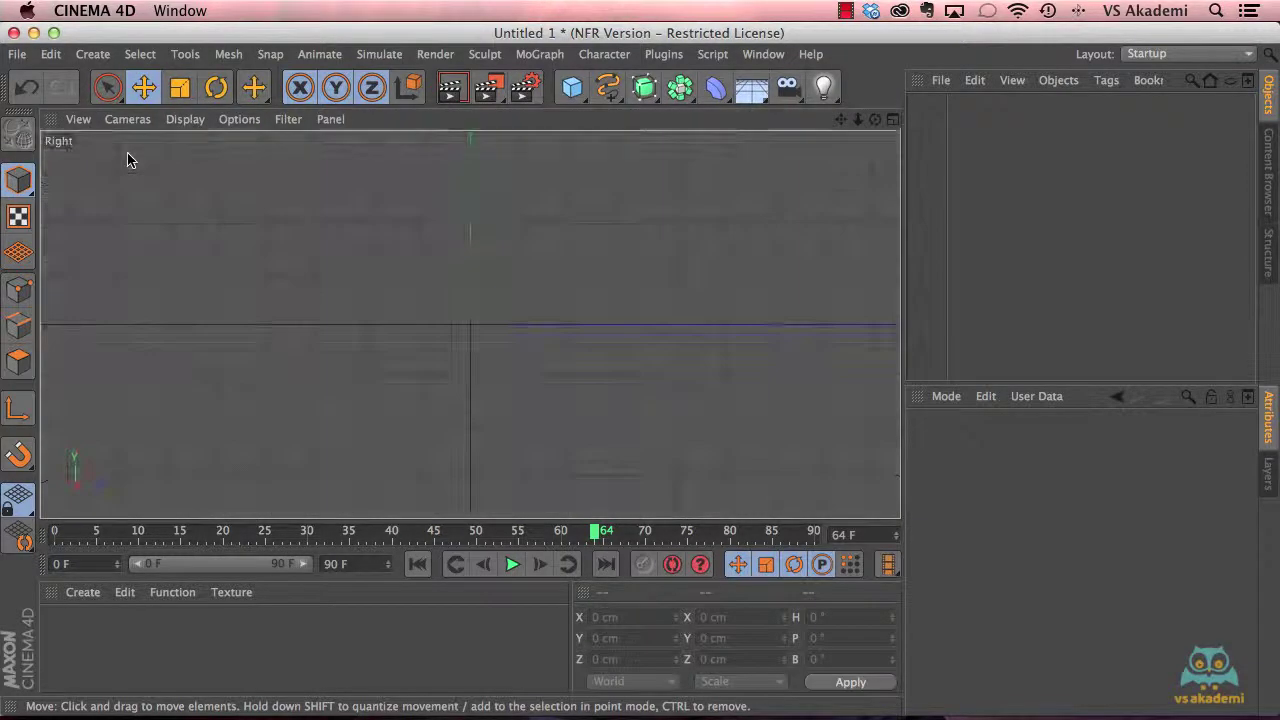
pyautogui.press('F4')
pyautogui.press('F1')
pyautogui.press('F3')
pyautogui.press('F2')
pyautogui.press('F4')
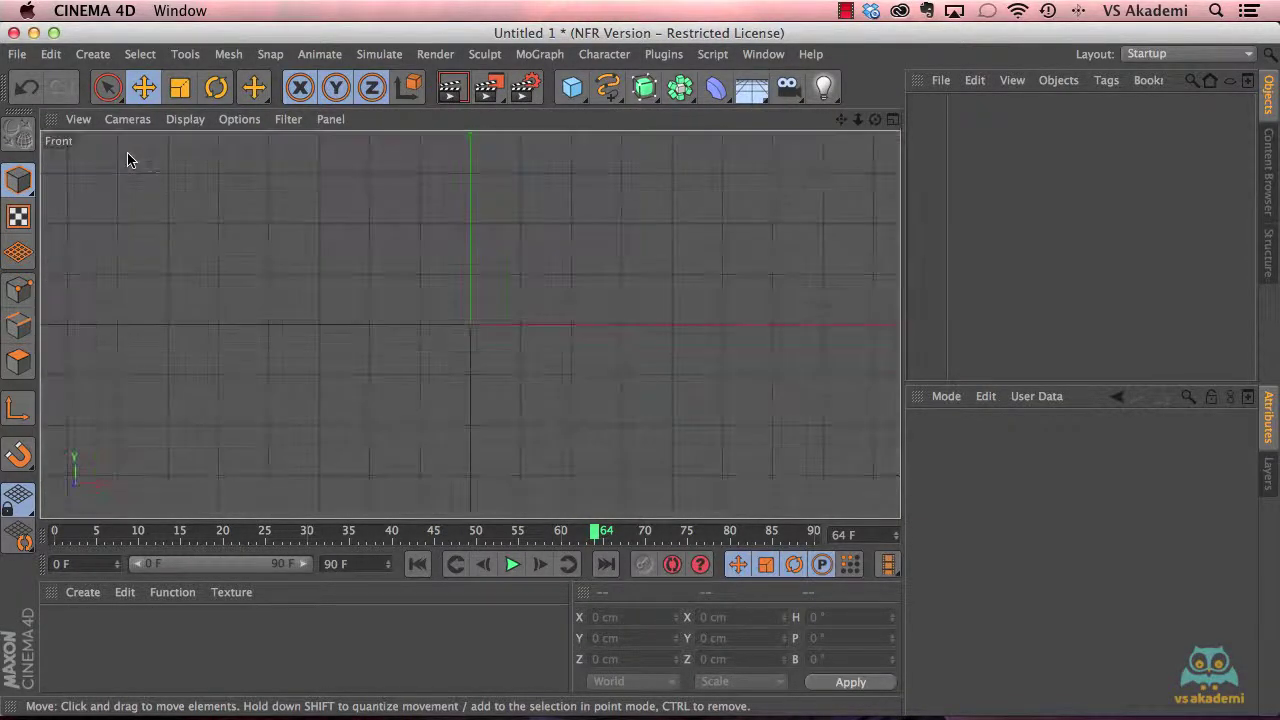
pyautogui.press('F1')
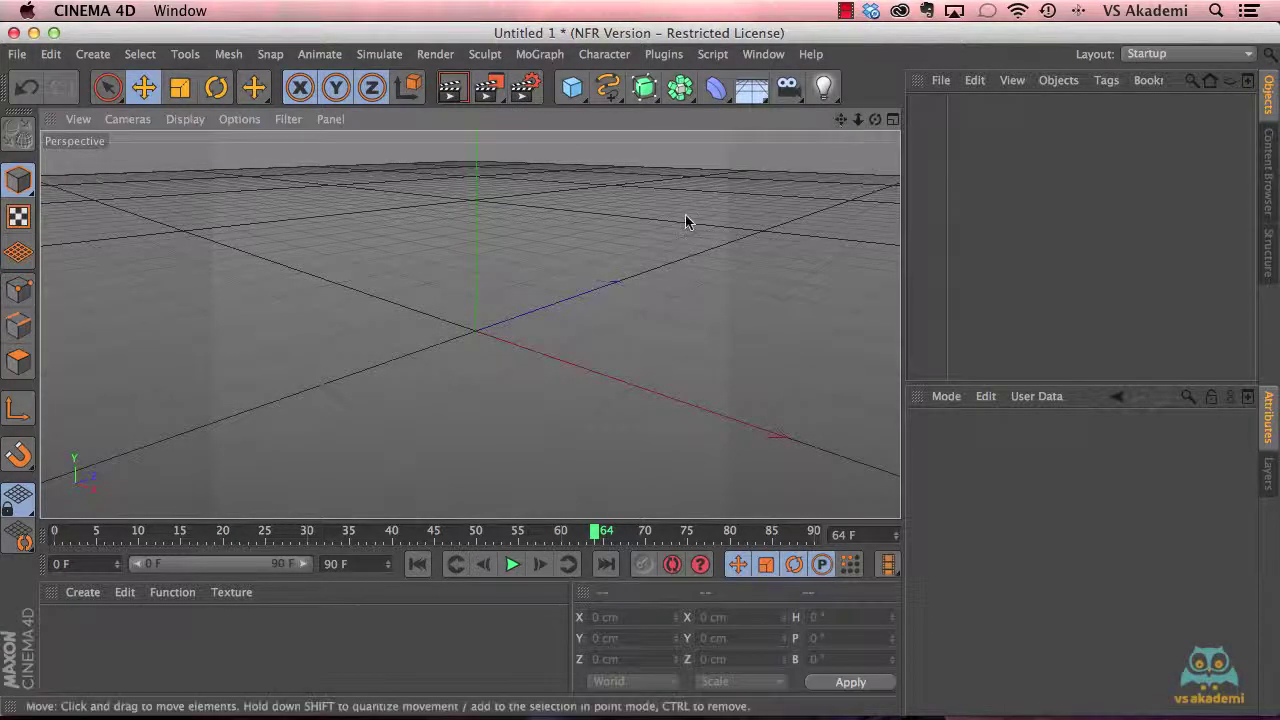
# Step: Pan the Perspective view twice with the viewport move icon so the grid origin sits left of centre
pyautogui.moveTo(841, 119)
pyautogui.mouseDown()
pyautogui.moveTo(470, 325)
pyautogui.moveTo(868, 100)
pyautogui.moveTo(470, 324)
pyautogui.mouseUp()
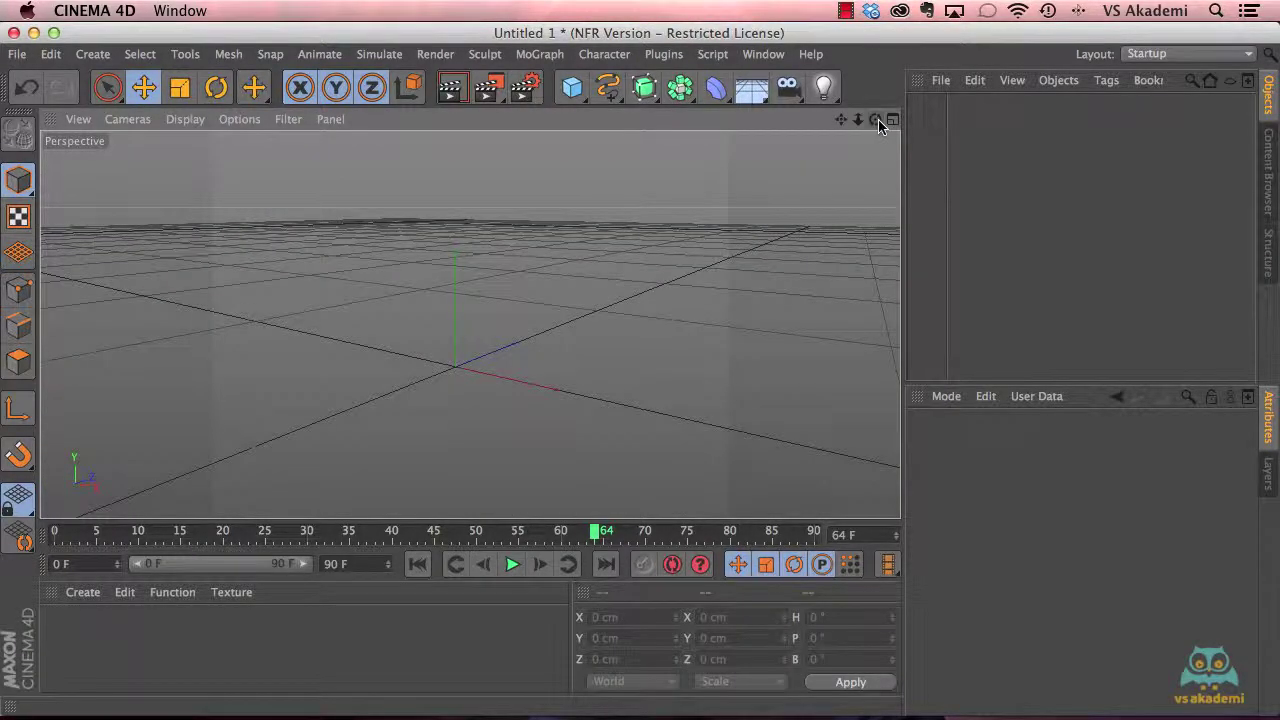
pyautogui.moveTo(841, 119); pyautogui.dragTo(470, 325)
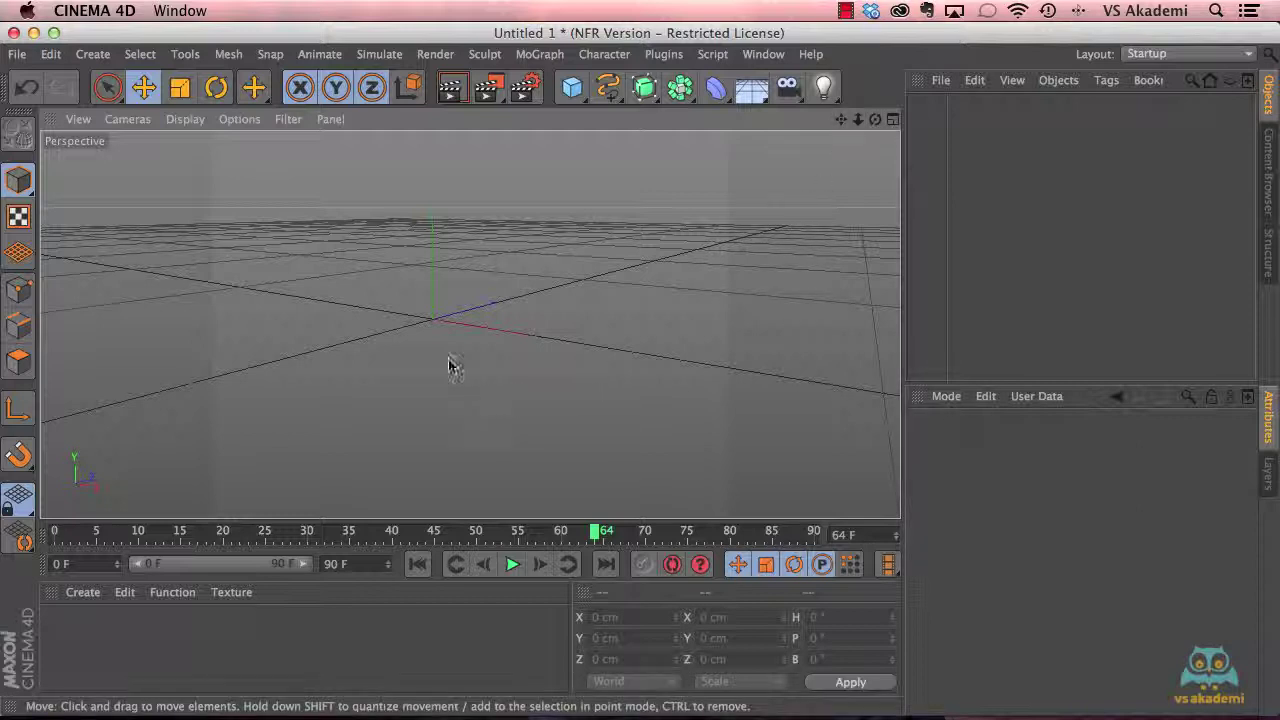
# Step: Orbit the Perspective camera lower, almost edge-on to the grid, then tilt it to a steeper angle
pyautogui.moveTo(529, 329)
pyautogui.keyDown('alt'); pyautogui.mouseDown()
pyautogui.moveTo(406, 360)
pyautogui.moveTo(466, 180)
pyautogui.moveTo(551, 451)
pyautogui.moveTo(471, 266)
pyautogui.moveTo(406, 380)
pyautogui.moveTo(517, 303)
pyautogui.moveTo(528, 314)
pyautogui.mouseUp(); pyautogui.keyUp('alt')
pyautogui.moveTo(728, 405)
pyautogui.keyDown('alt'); pyautogui.mouseDown()
pyautogui.moveTo(694, 429)
pyautogui.moveTo(240, 409)
pyautogui.moveTo(824, 392)
pyautogui.moveTo(743, 394)
pyautogui.moveTo(779, 416)
pyautogui.mouseUp(); pyautogui.keyUp('alt')
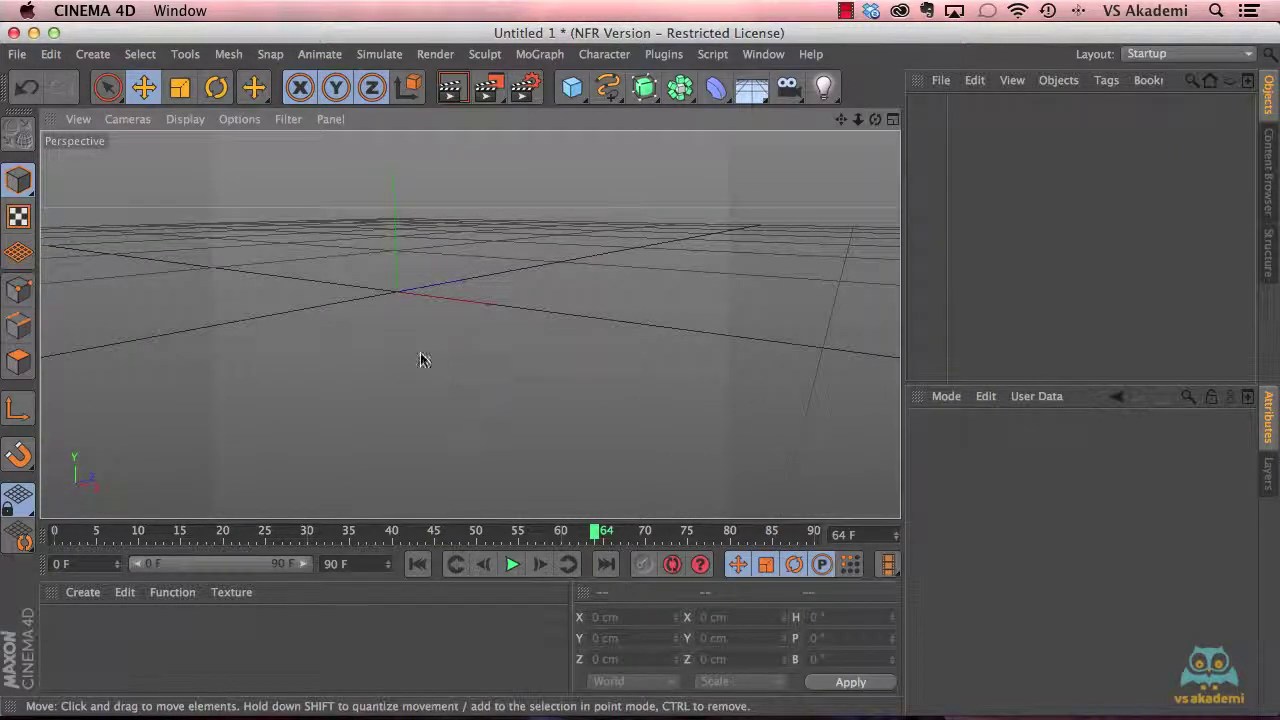
pyautogui.moveTo(234, 340)
pyautogui.keyDown('alt'); pyautogui.mouseDown()
pyautogui.moveTo(478, 375)
pyautogui.moveTo(537, 320)
pyautogui.moveTo(486, 391)
pyautogui.moveTo(340, 510)
pyautogui.mouseUp(); pyautogui.keyUp('alt')
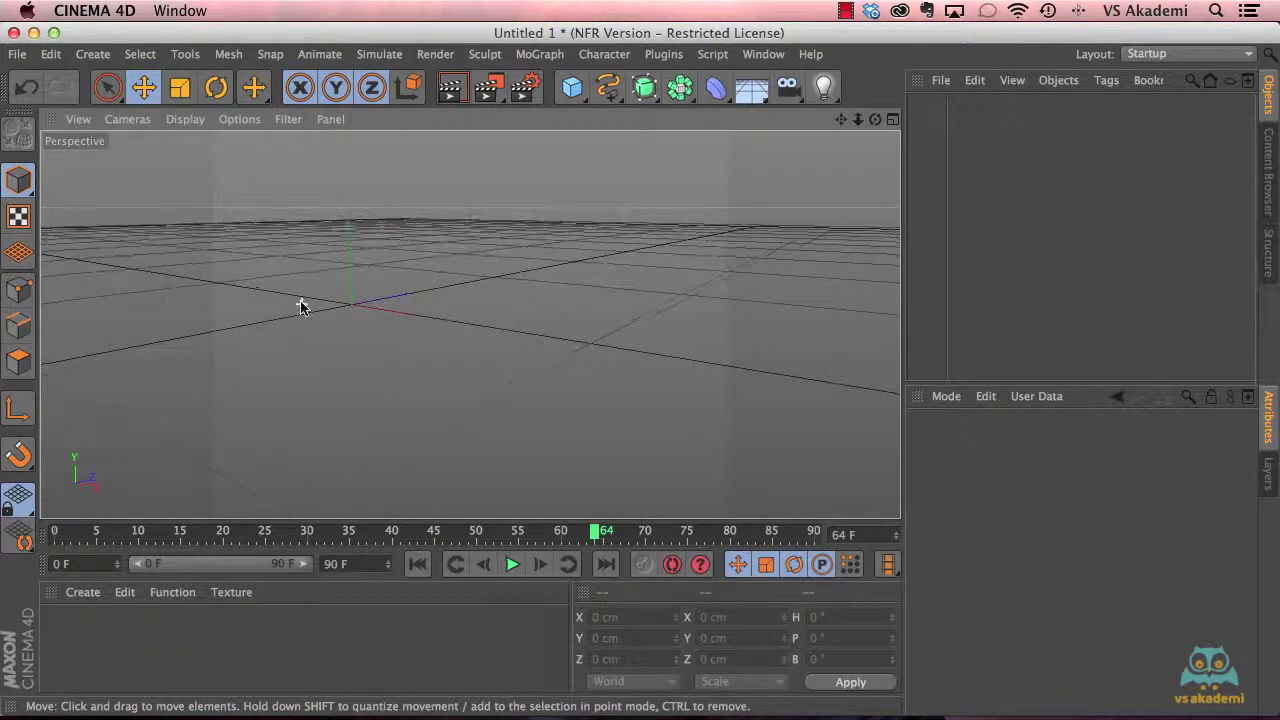
pyautogui.moveTo(300, 303)
pyautogui.keyDown('alt'); pyautogui.mouseDown()
pyautogui.moveTo(494, 297)
pyautogui.moveTo(437, 280)
pyautogui.moveTo(458, 213)
pyautogui.moveTo(437, 383)
pyautogui.moveTo(446, 431)
pyautogui.moveTo(447, 372)
pyautogui.moveTo(563, 371)
pyautogui.moveTo(323, 366)
pyautogui.mouseUp(); pyautogui.keyUp('alt')
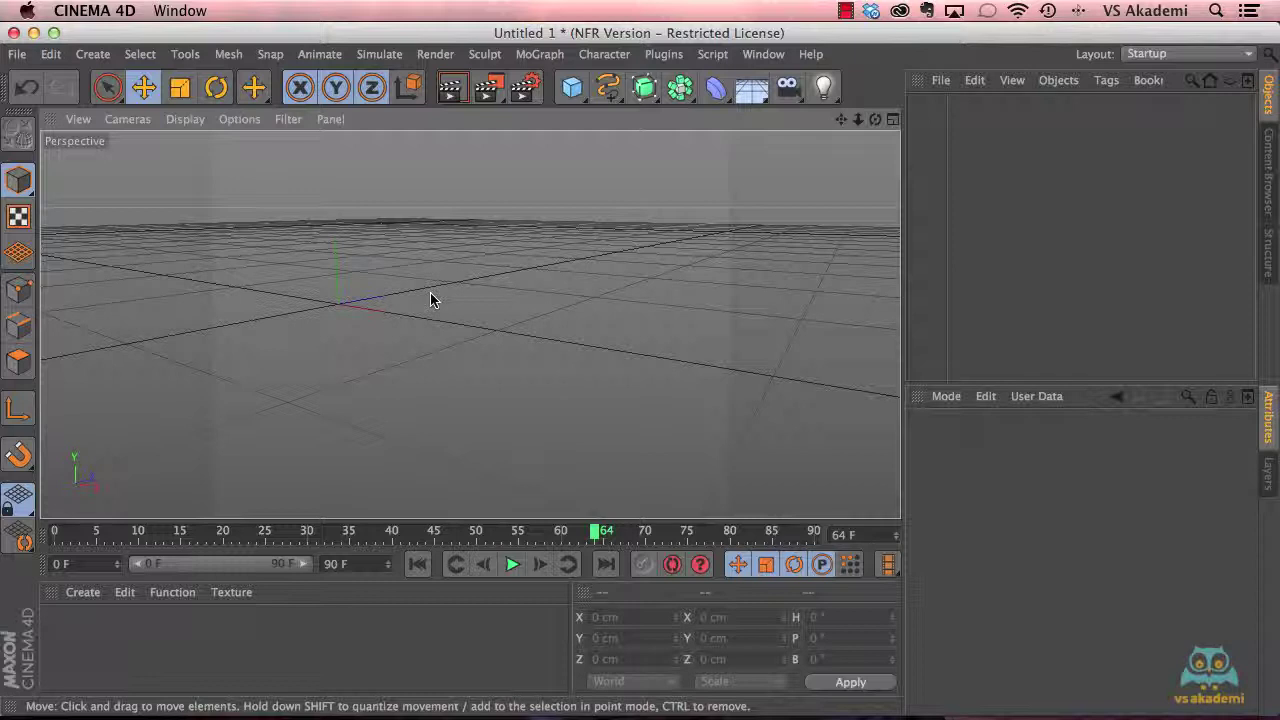
pyautogui.moveTo(552, 311)
pyautogui.keyDown('alt'); pyautogui.mouseDown()
pyautogui.moveTo(376, 357)
pyautogui.moveTo(490, 360)
pyautogui.mouseUp(); pyautogui.keyUp('alt')
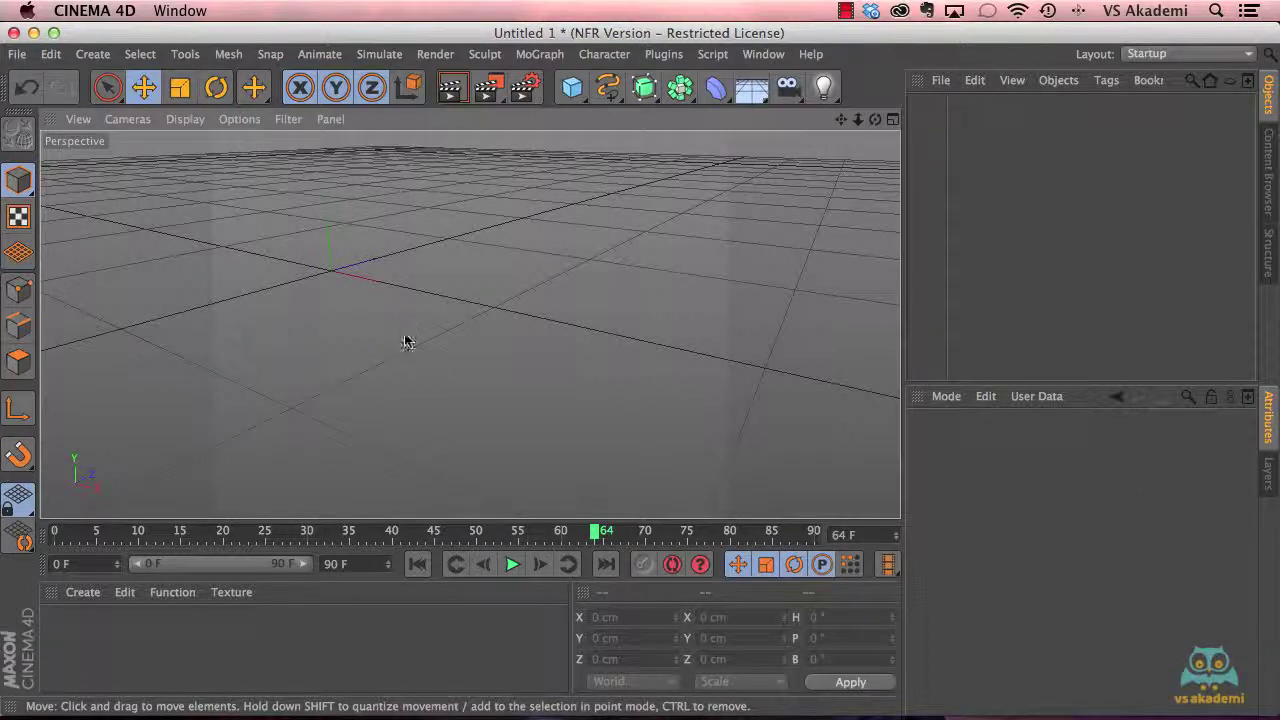
# Step: Orbit the Perspective camera in several passes, shifting the world origin left and then into the viewport centre
pyautogui.moveTo(404, 332)
pyautogui.keyDown('alt'); pyautogui.mouseDown()
pyautogui.moveTo(350, 332)
pyautogui.moveTo(627, 331)
pyautogui.mouseUp(); pyautogui.keyUp('alt')
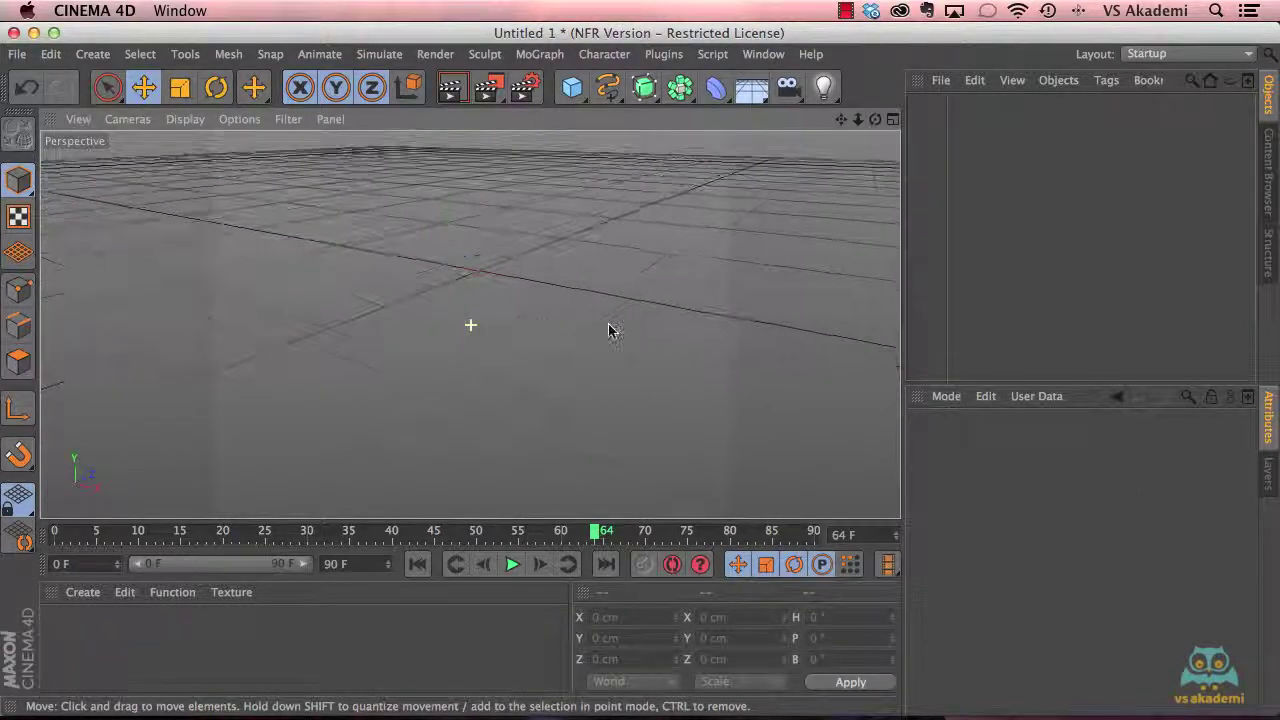
pyautogui.moveTo(437, 327)
pyautogui.keyDown('alt'); pyautogui.mouseDown()
pyautogui.moveTo(420, 309)
pyautogui.moveTo(569, 369)
pyautogui.moveTo(680, 346)
pyautogui.moveTo(533, 358)
pyautogui.mouseUp(); pyautogui.keyUp('alt')
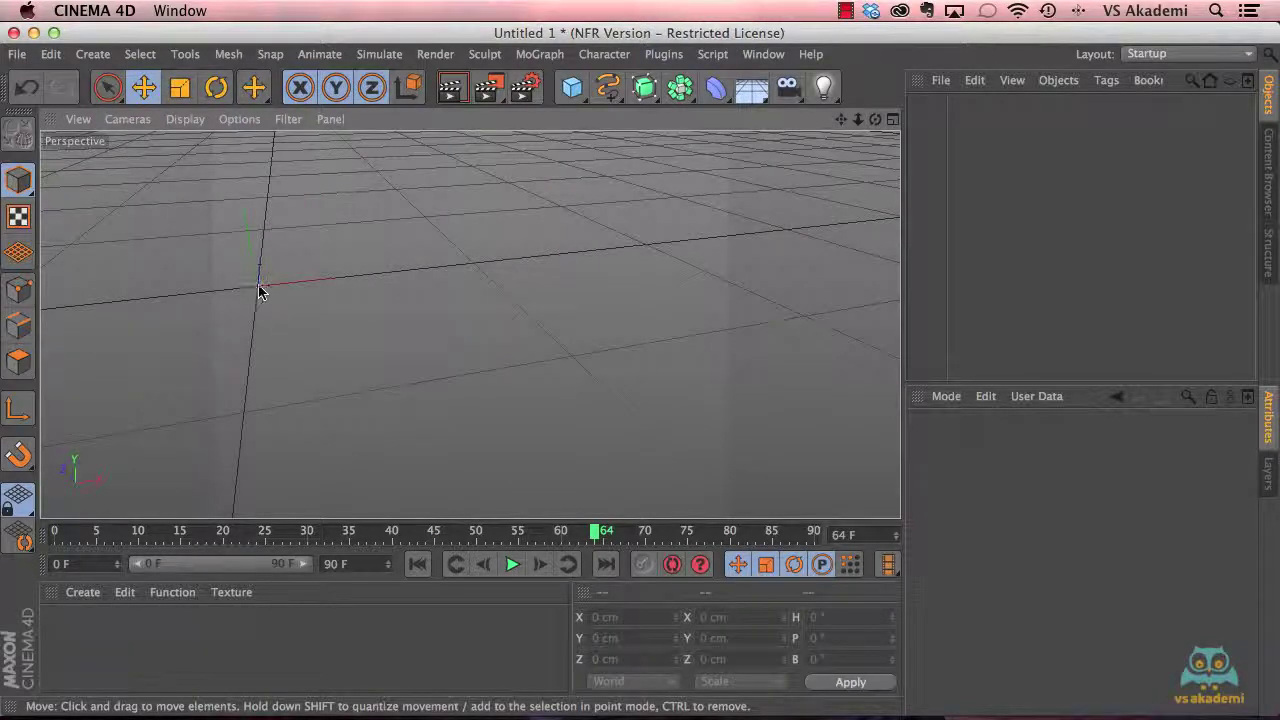
pyautogui.moveTo(258, 291)
pyautogui.keyDown('alt'); pyautogui.mouseDown()
pyautogui.moveTo(277, 311)
pyautogui.moveTo(575, 369)
pyautogui.mouseUp(); pyautogui.keyUp('alt')
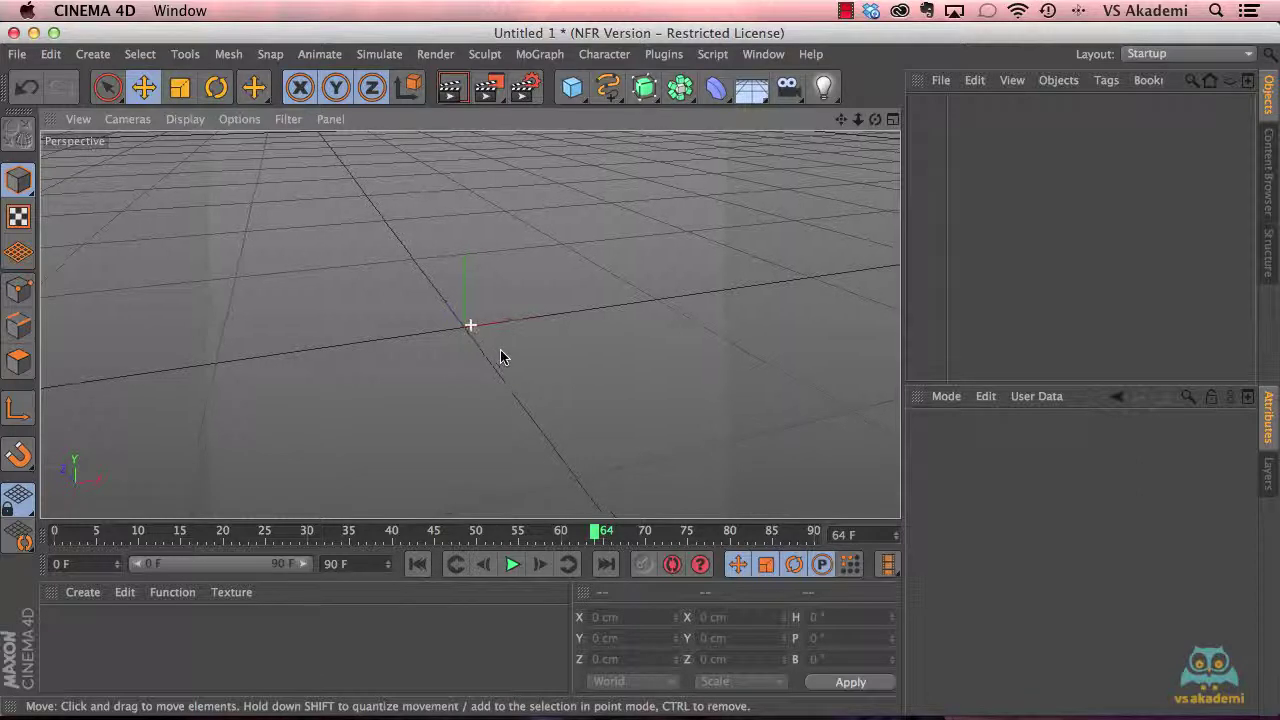
pyautogui.moveTo(500, 352)
pyautogui.keyDown('alt'); pyautogui.mouseDown()
pyautogui.moveTo(376, 375)
pyautogui.moveTo(529, 331)
pyautogui.moveTo(508, 353)
pyautogui.mouseUp(); pyautogui.keyUp('alt')
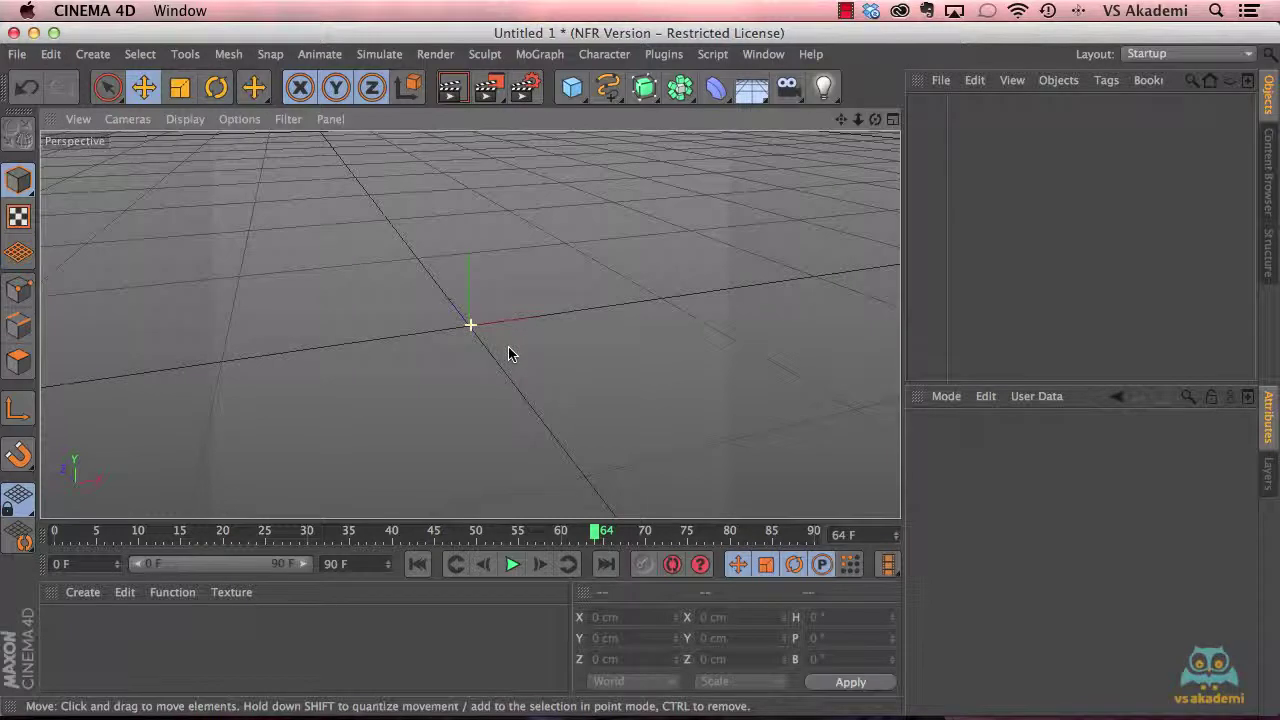
pyautogui.keyDown('alt'); pyautogui.moveTo(508, 346); pyautogui.dragTo(508, 346); pyautogui.keyUp('alt')
# Step: Use middle-clicks to return to four panels, then bring the Top viewport up on its own
pyautogui.middleClick(651, 221)
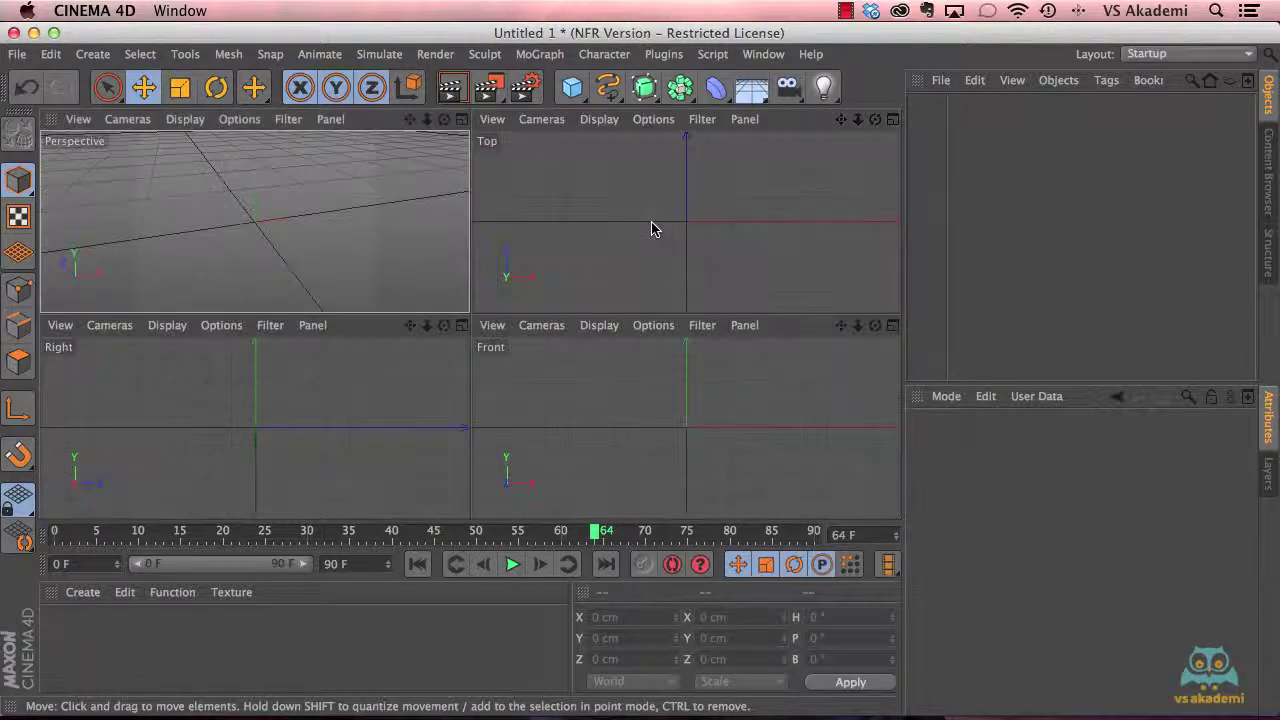
pyautogui.middleClick(572, 208)
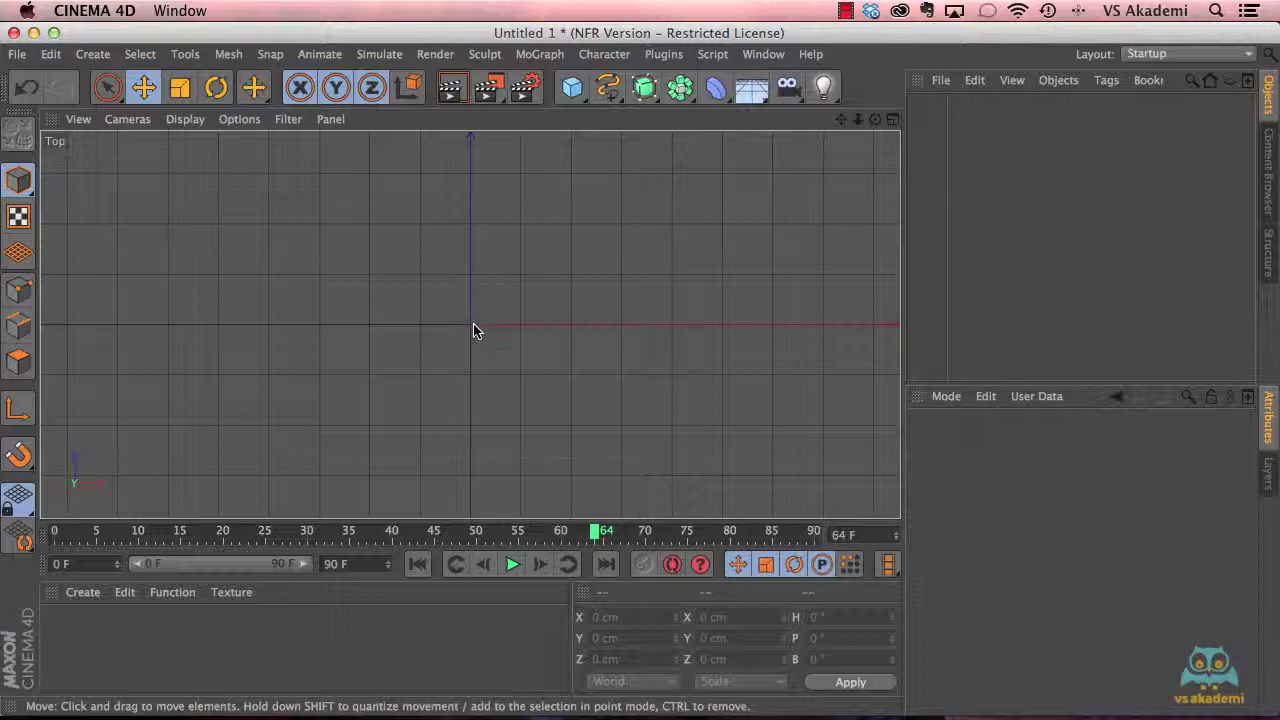
# Step: Zoom the Top view in around the origin, zoom back out further, then undo the last view change
pyautogui.scroll(3, 479, 322)
pyautogui.scroll(2, 476, 326)
pyautogui.scroll(-2, 474, 330)
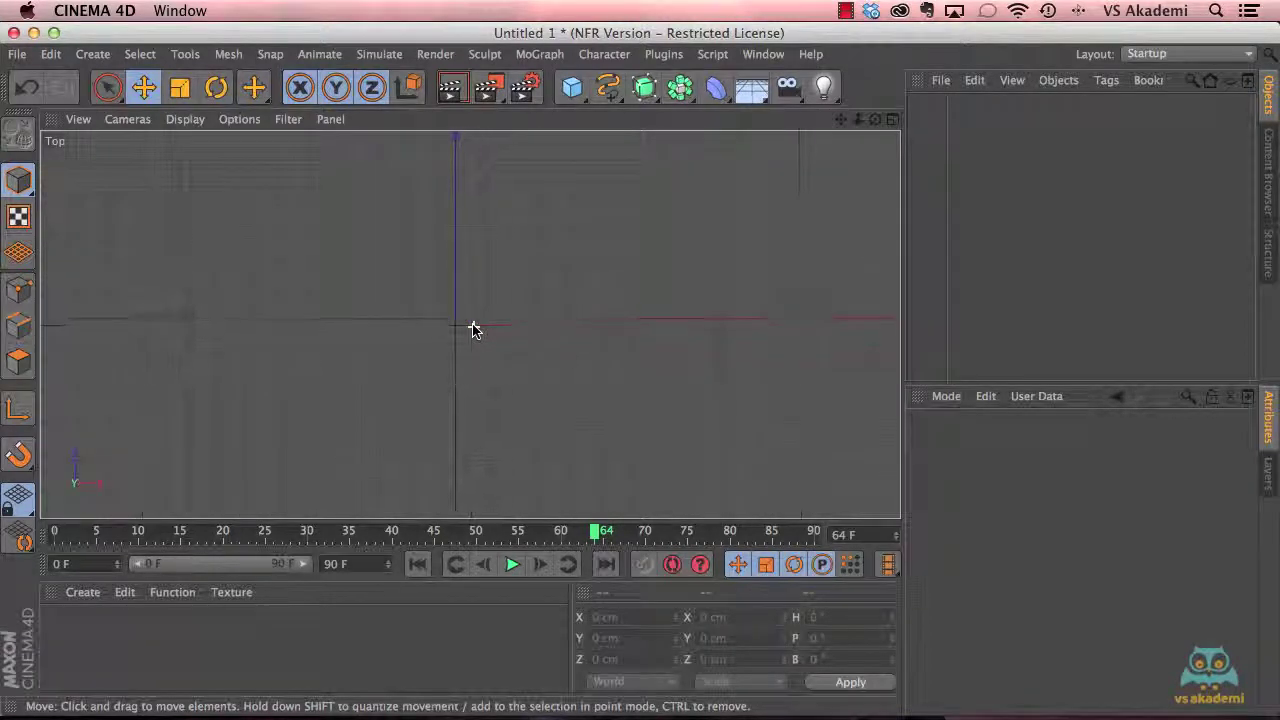
pyautogui.scroll(-1, 474, 330)
pyautogui.scroll(-1, 474, 330)
pyautogui.scroll(-2, 474, 330)
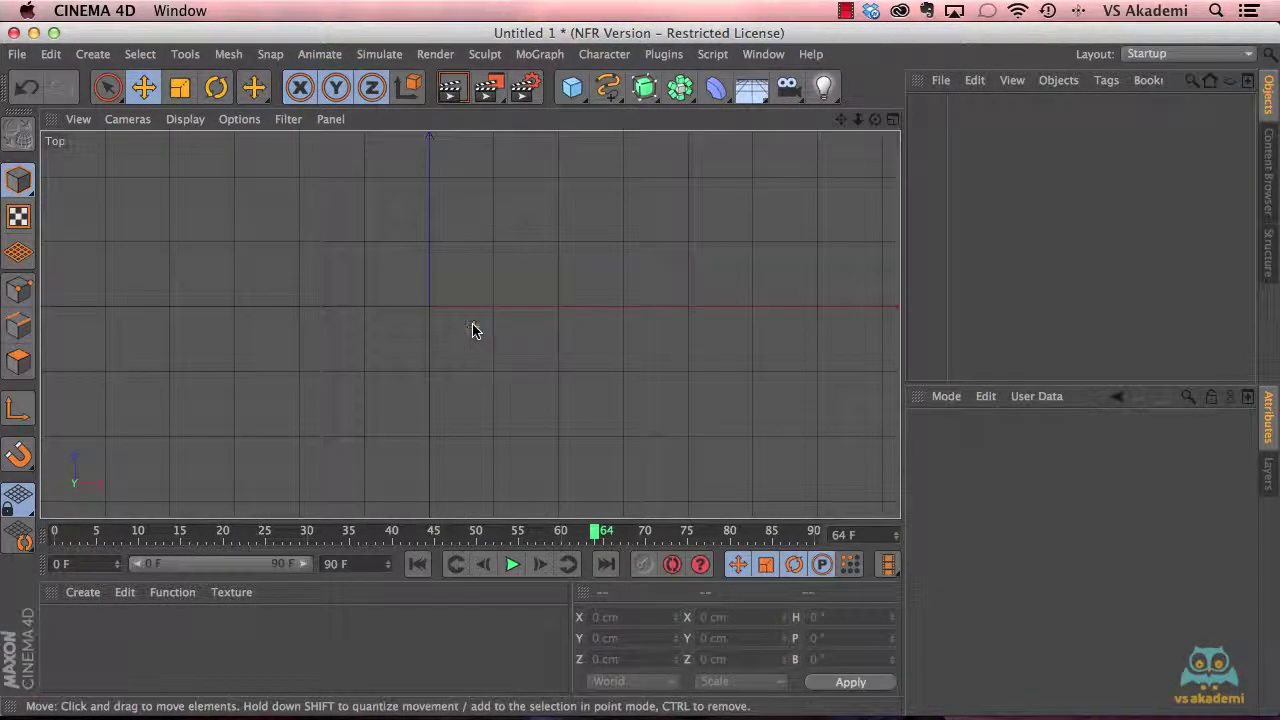
pyautogui.hotkey('ctrl', 'z')
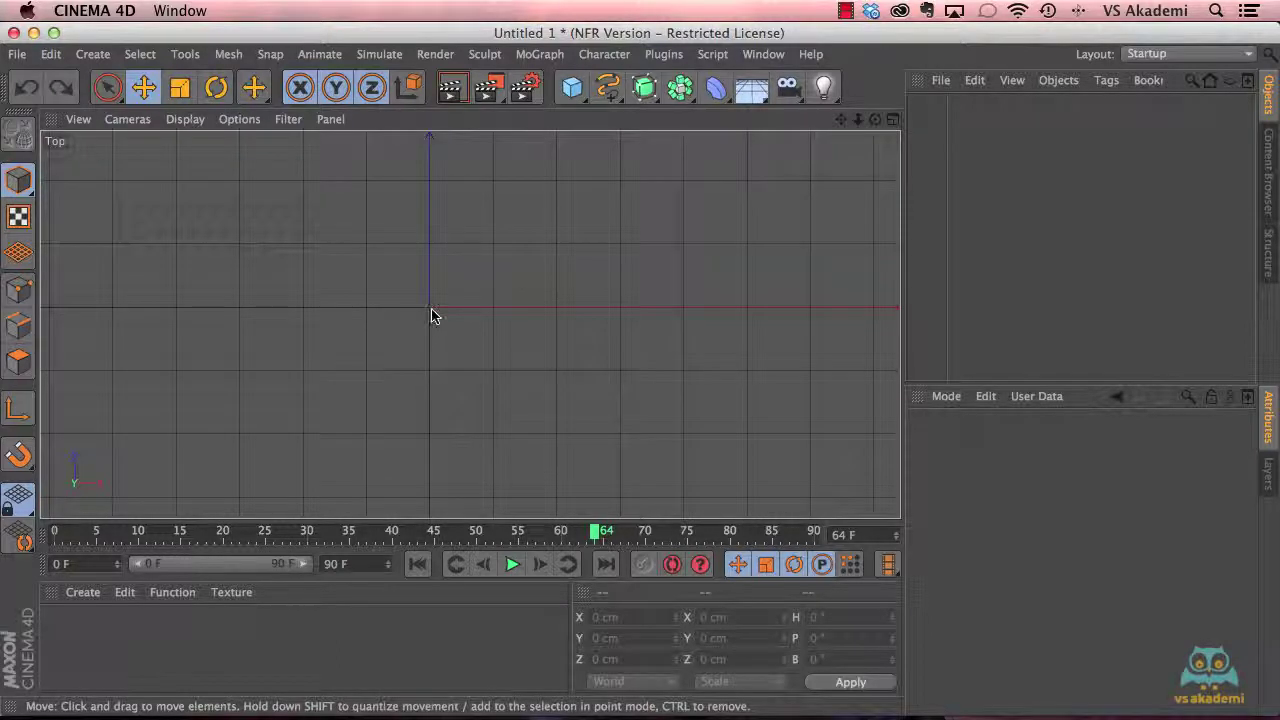